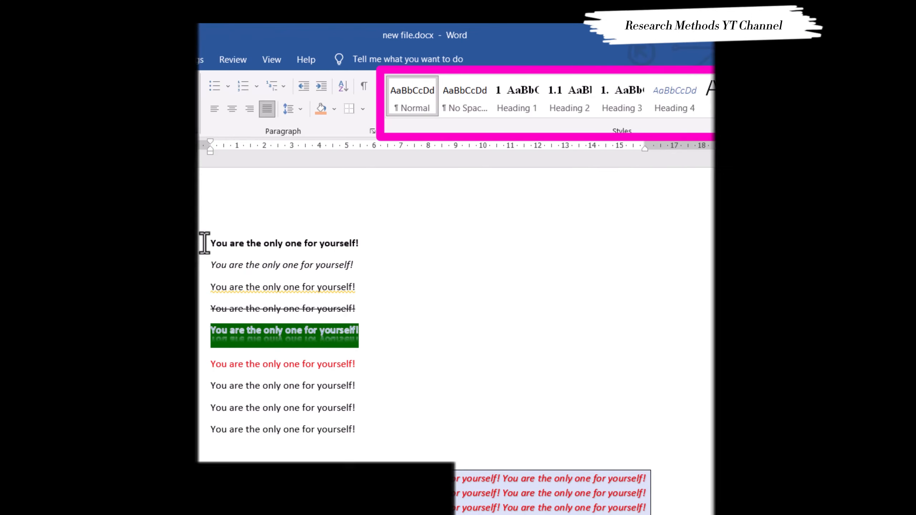
- Insert blank lines above the first bold sentence and enter the heading text "Introduction" there
left_click(204, 243)
key("Return")
key("Return")
key("Return")
key("Return")
key("Return")
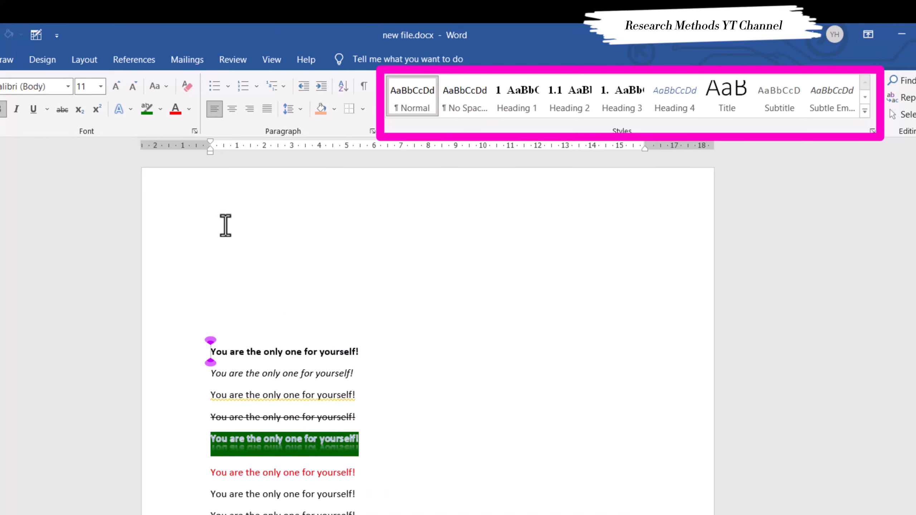
left_click(216, 296)
type("Introduc")
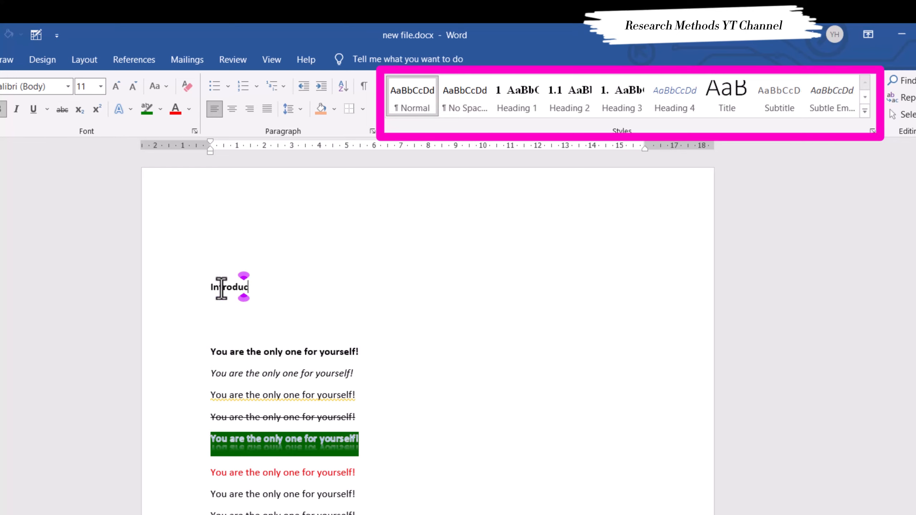
type("tion")
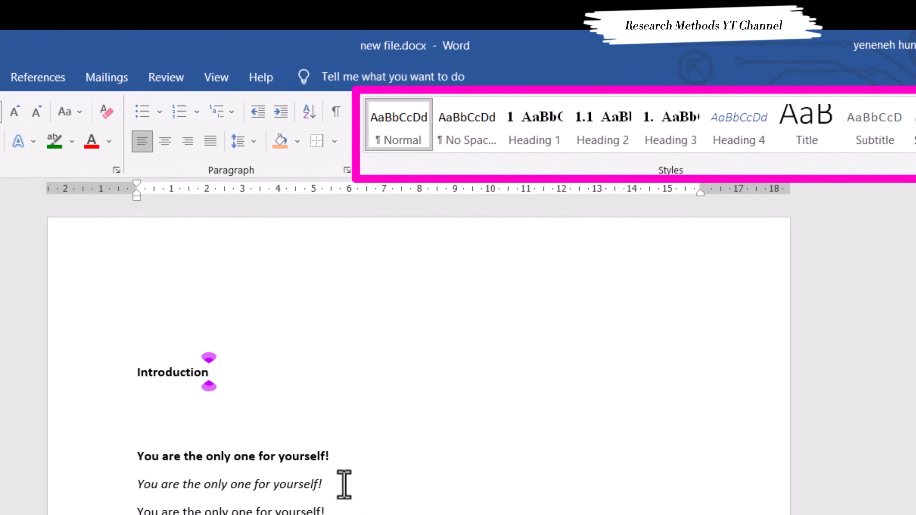
- Enter the label "Paragraph 1" on the blank line above the bordered red paragraph
scroll(344, 484, "down", 5)
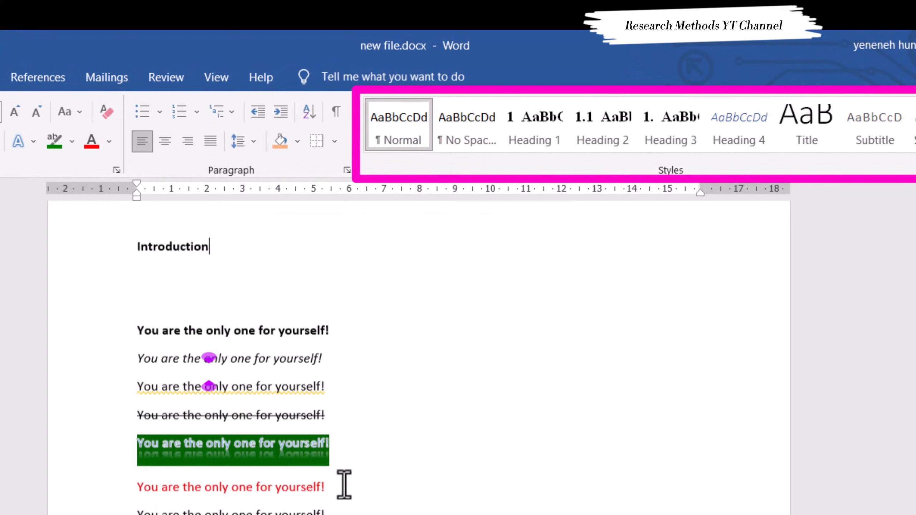
left_click(235, 475)
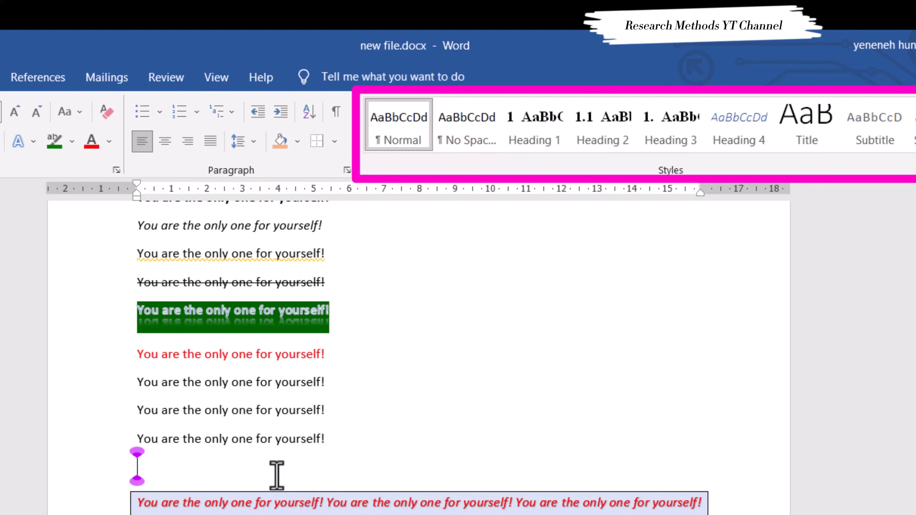
scroll(371, 399, "up", 5)
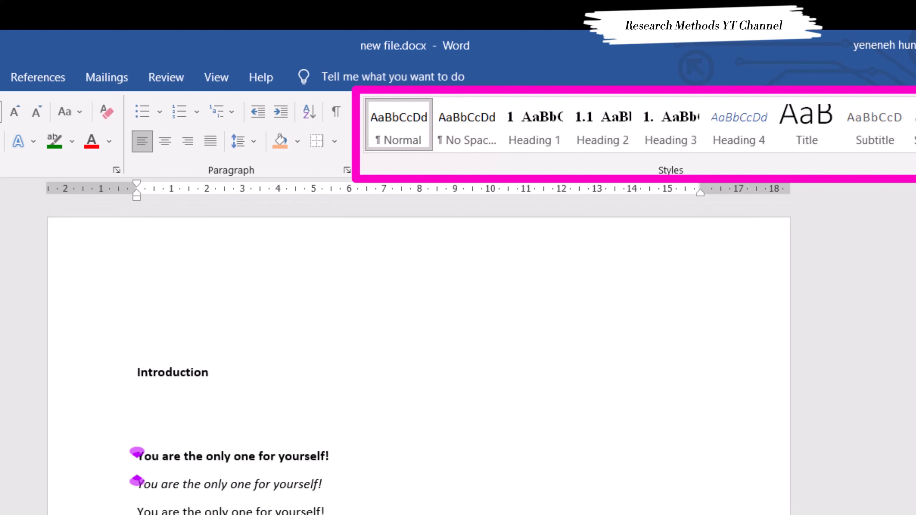
scroll(361, 509, "down", 1)
scroll(418, 357, "down", 1)
scroll(418, 357, "down", 1)
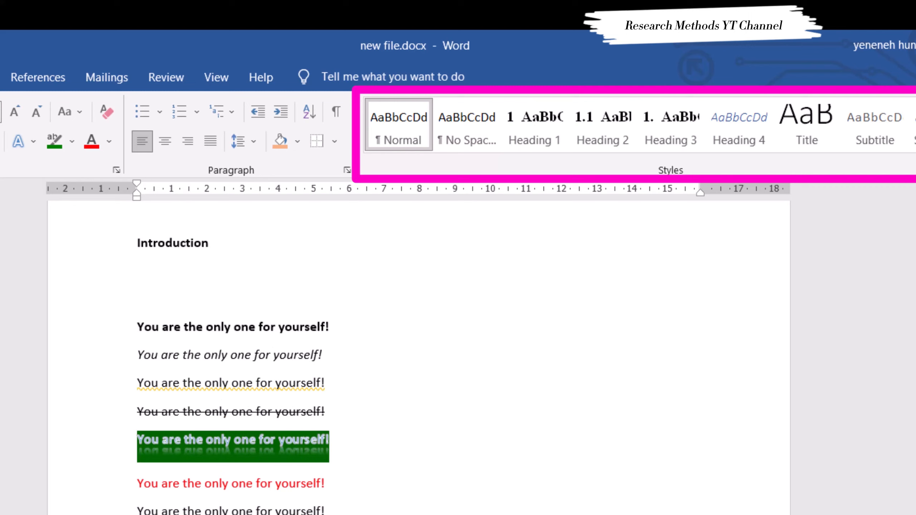
- Label the orange-shaded paragraph "Paragraph 2" on the line above it and set that line's shading to No Color
key("ctrl+j")
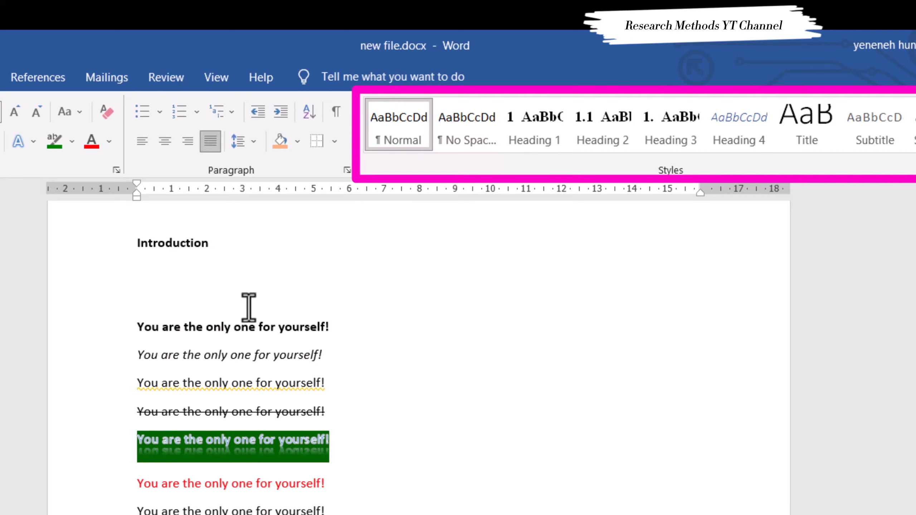
left_click(297, 141)
left_click(281, 185)
left_click(297, 143)
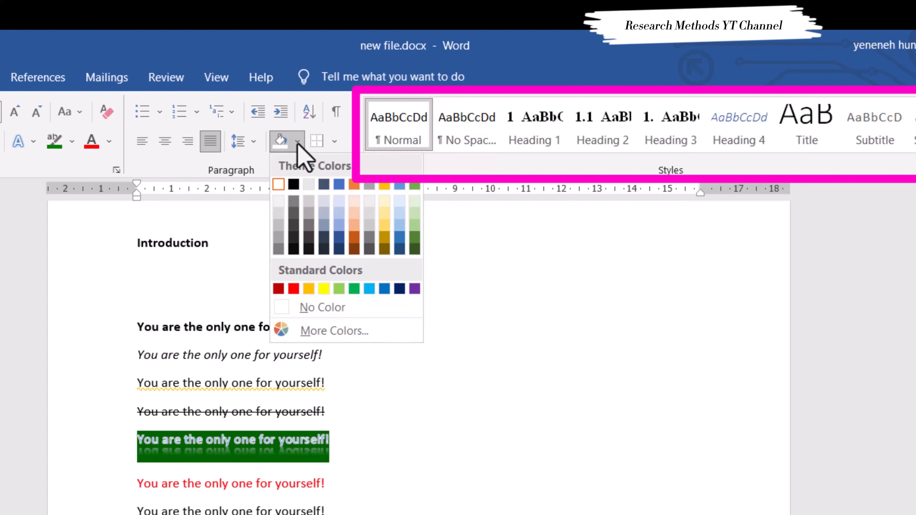
left_click(291, 307)
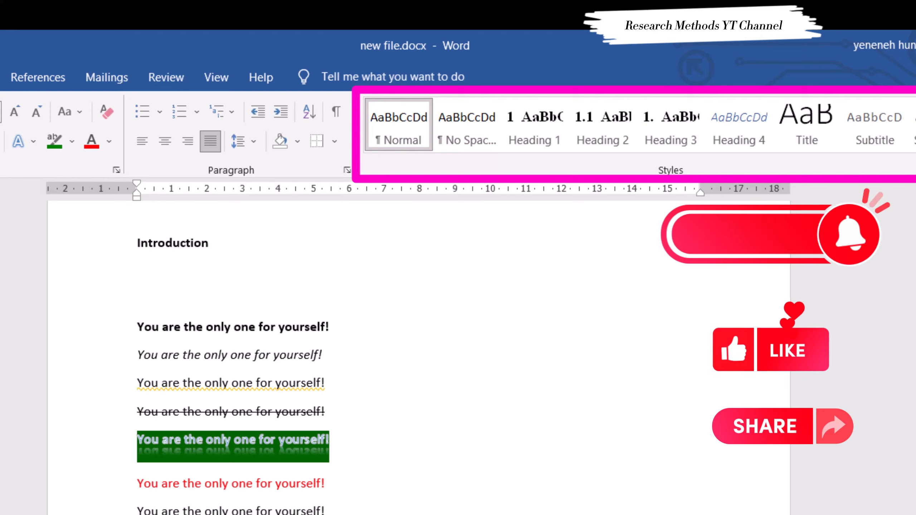
- Remove all borders from the blank line below the orange paragraph and enter "Paragraph 3" on it
scroll(418, 357, "down", 2)
scroll(418, 357, "down", 1)
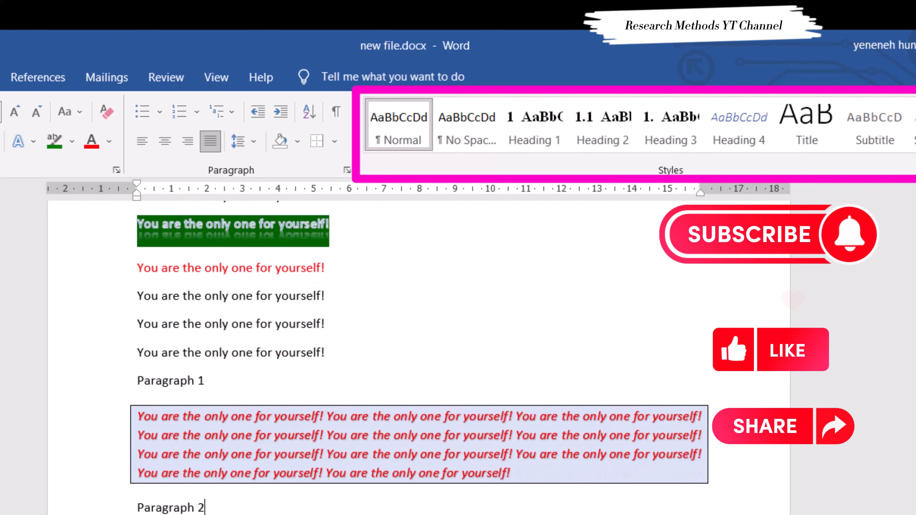
scroll(204, 465, "down", 1)
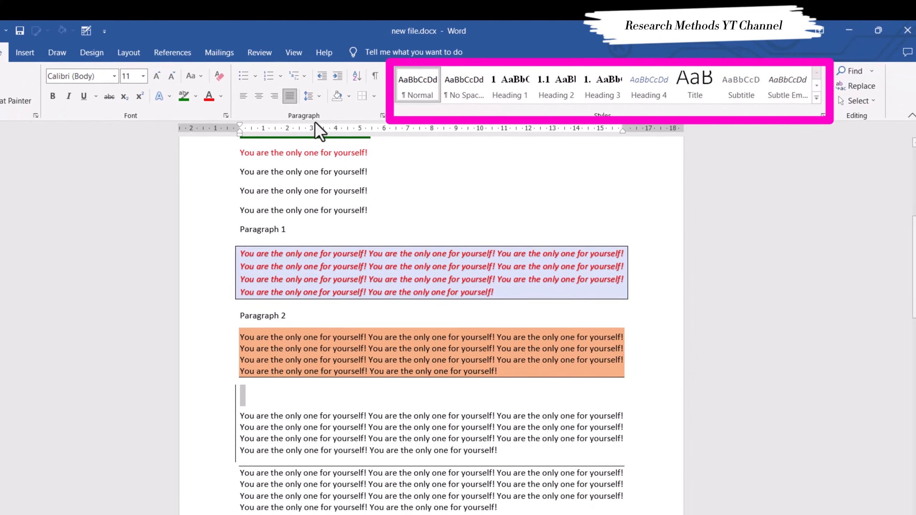
left_click(374, 96)
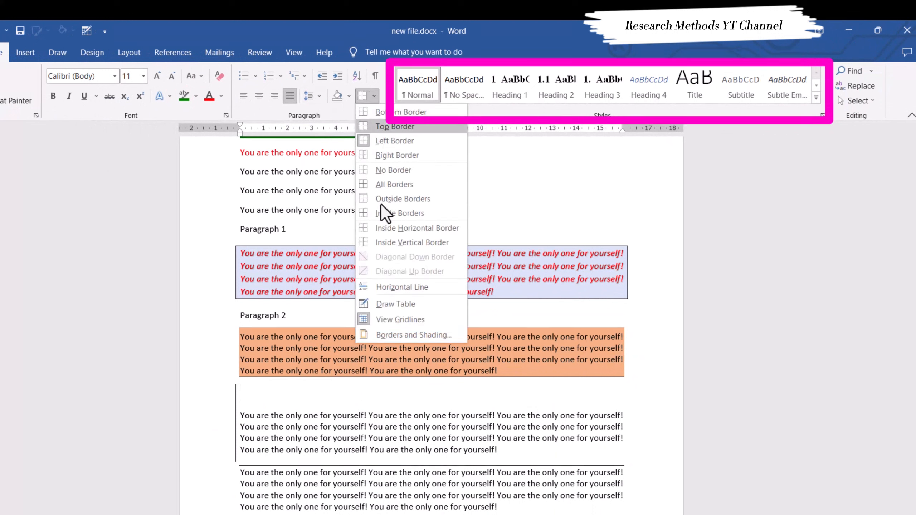
left_click(380, 169)
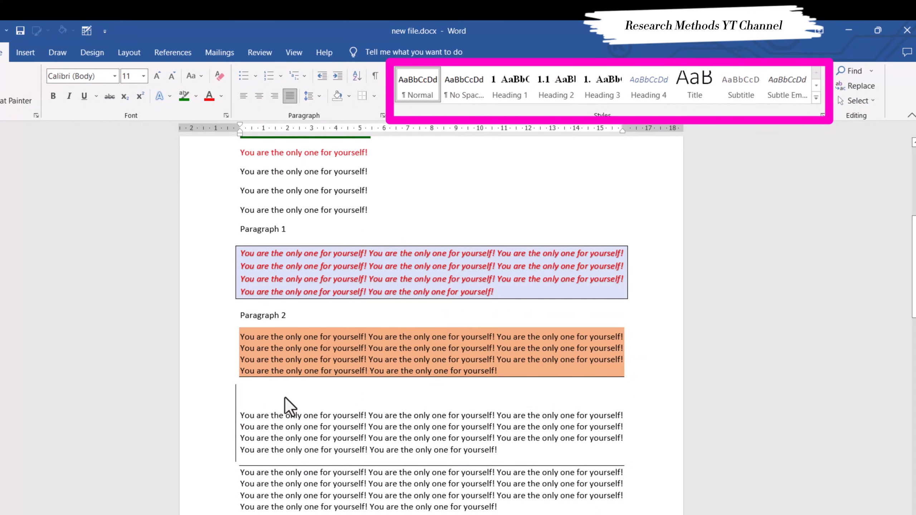
left_click(253, 394)
type("paragraph")
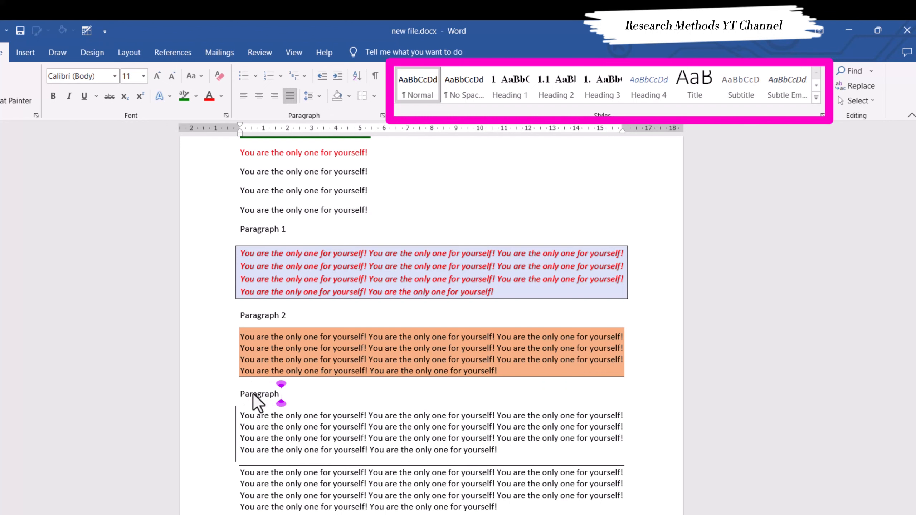
type(" 3")
left_click(350, 426)
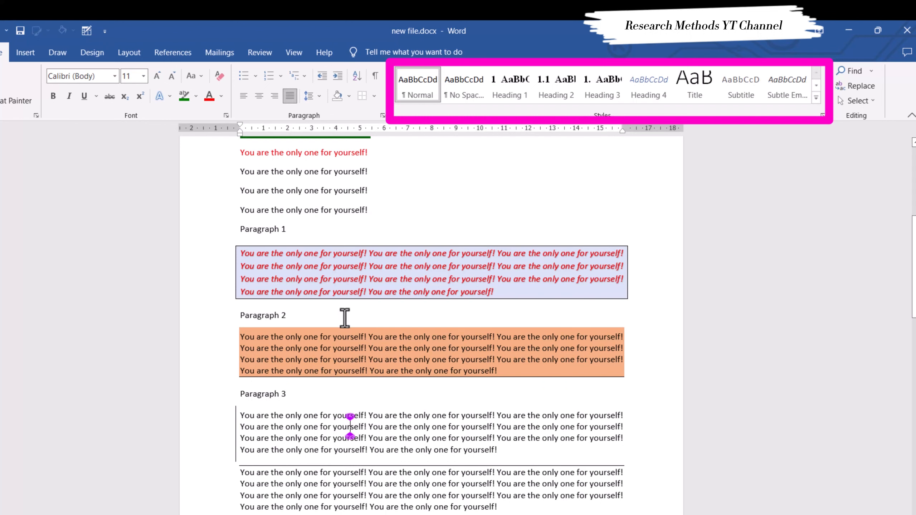
- Examine the formatted sentences and labelled paragraphs throughout the document
scroll(345, 317, "up", 3)
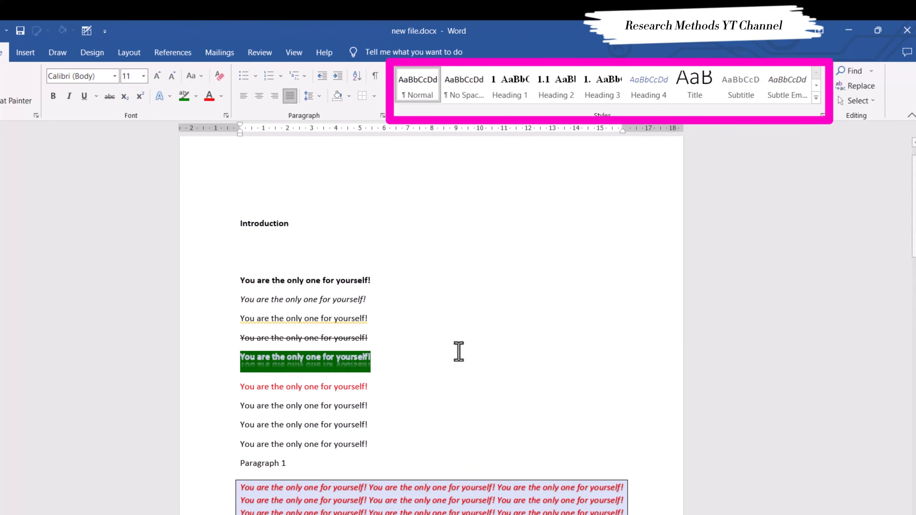
left_click(438, 421)
scroll(438, 421, "down", 7)
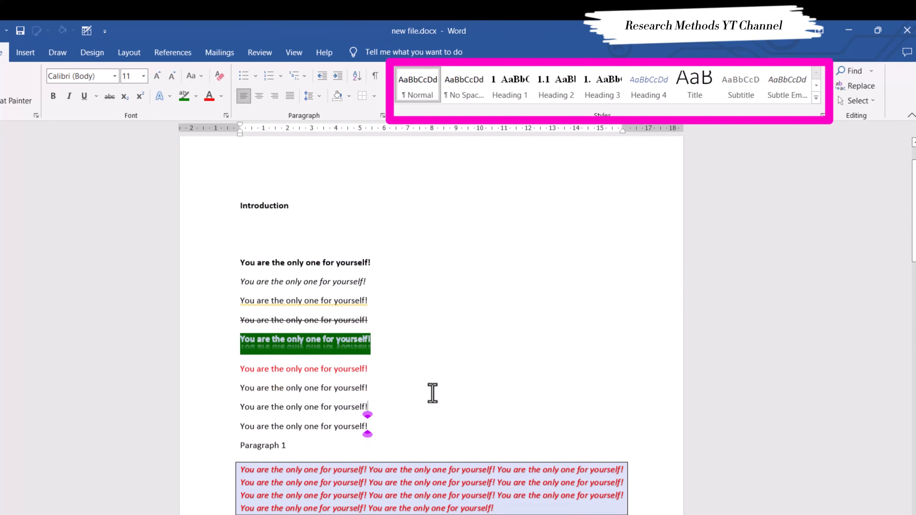
scroll(435, 391, "up", 8)
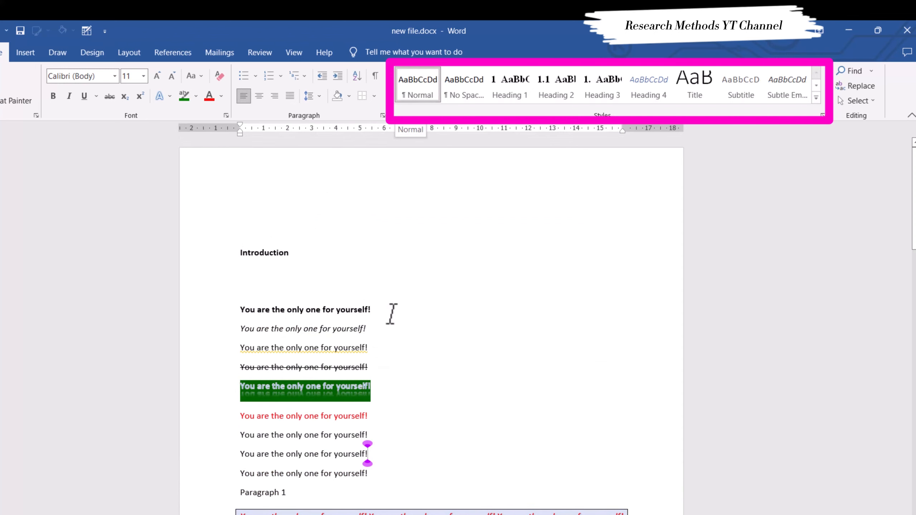
left_click(341, 328)
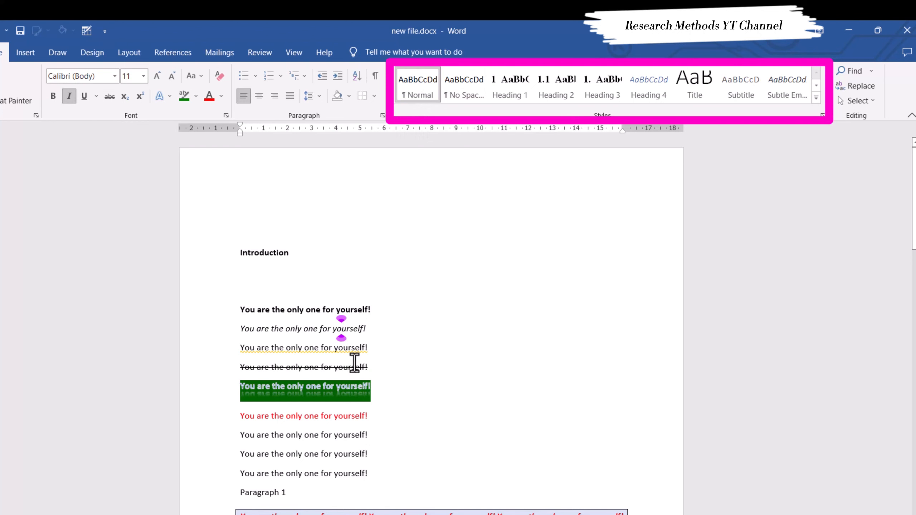
left_click(354, 362)
scroll(335, 475, "down", 1)
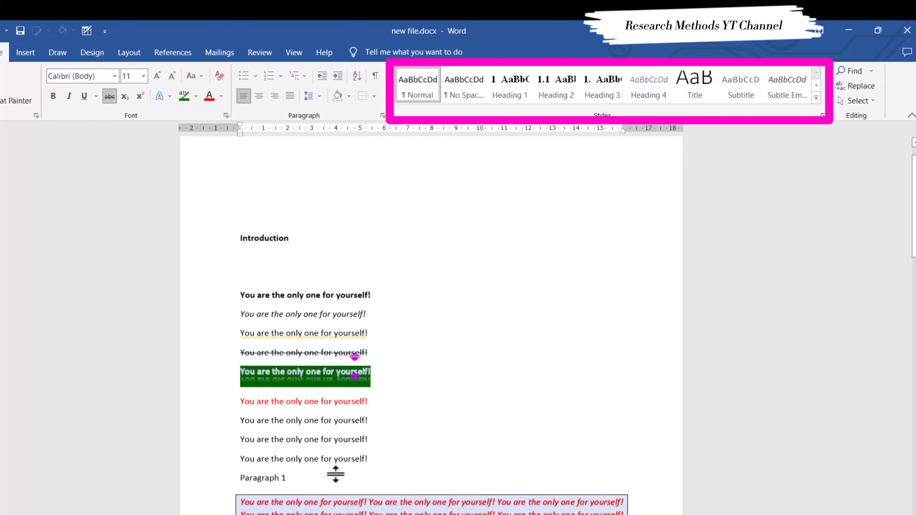
scroll(335, 474, "down", 10)
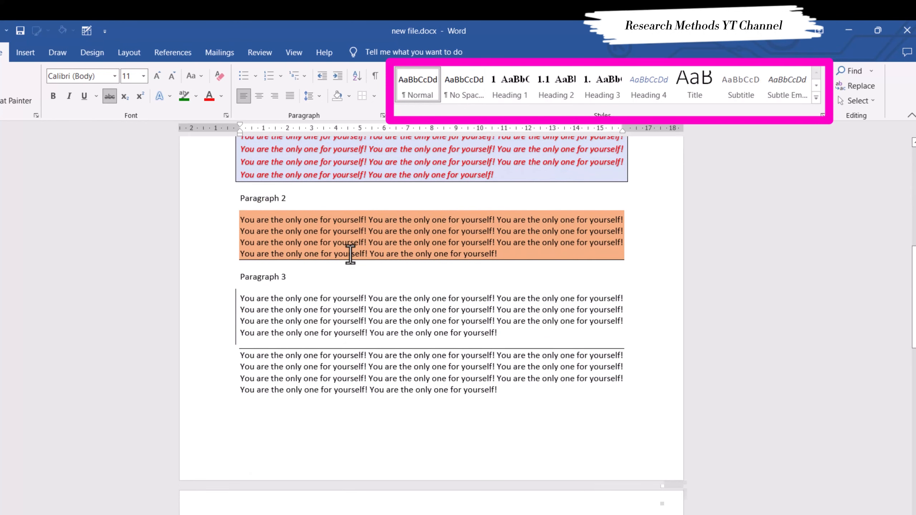
scroll(350, 254, "up", 4)
scroll(350, 254, "up", 4)
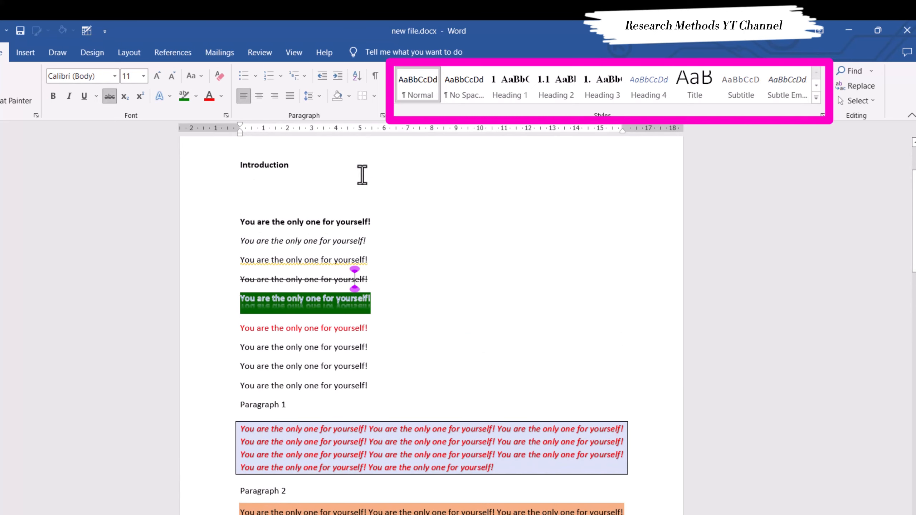
left_click(441, 221)
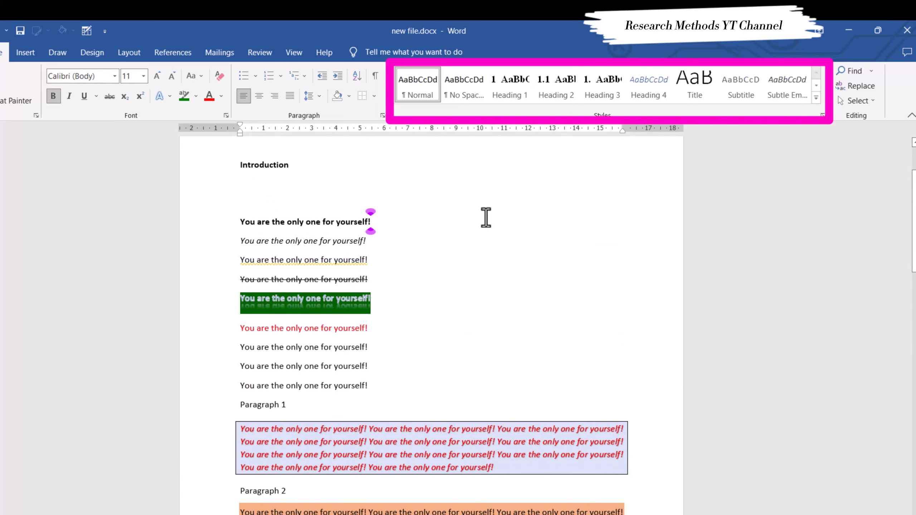
left_click(448, 387)
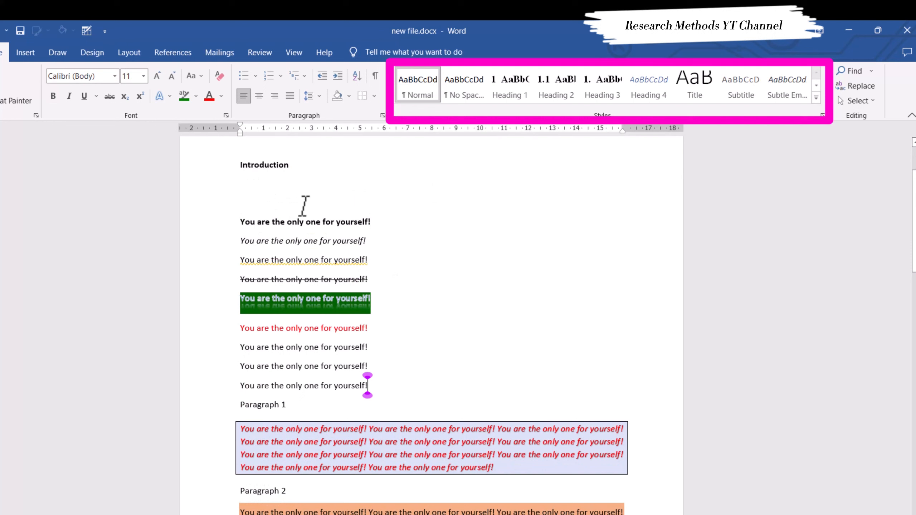
- Select the "Introduction" line, browse the complete list of available styles, and apply the Heading 1 style to the line
scroll(196, 176, "up", 1)
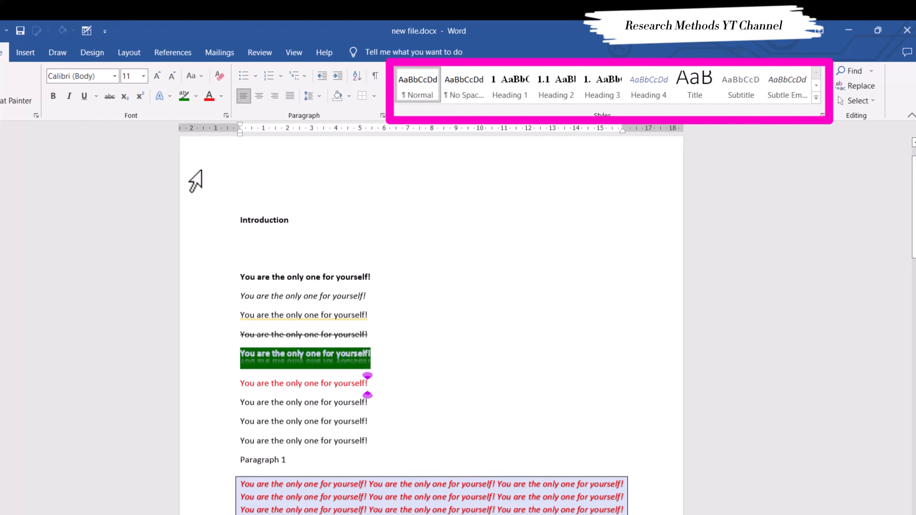
left_click(200, 227)
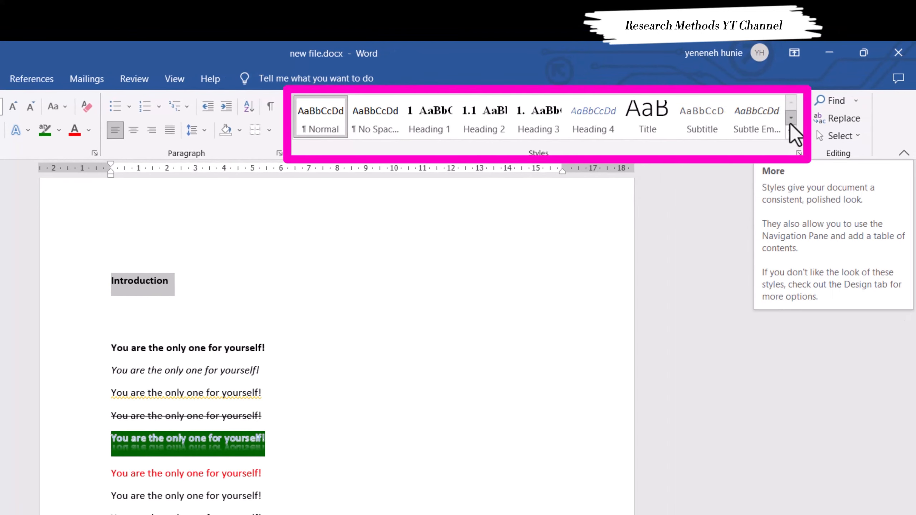
left_click(799, 154)
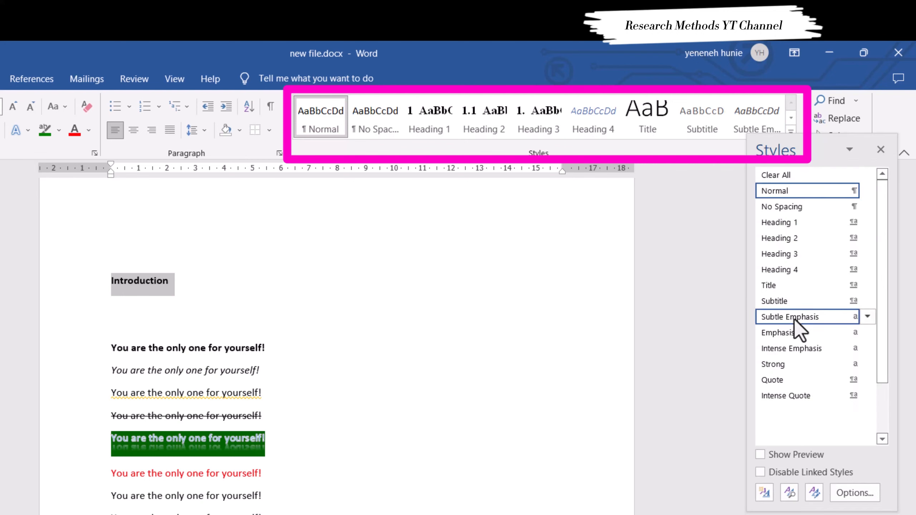
scroll(794, 319, "down", 1)
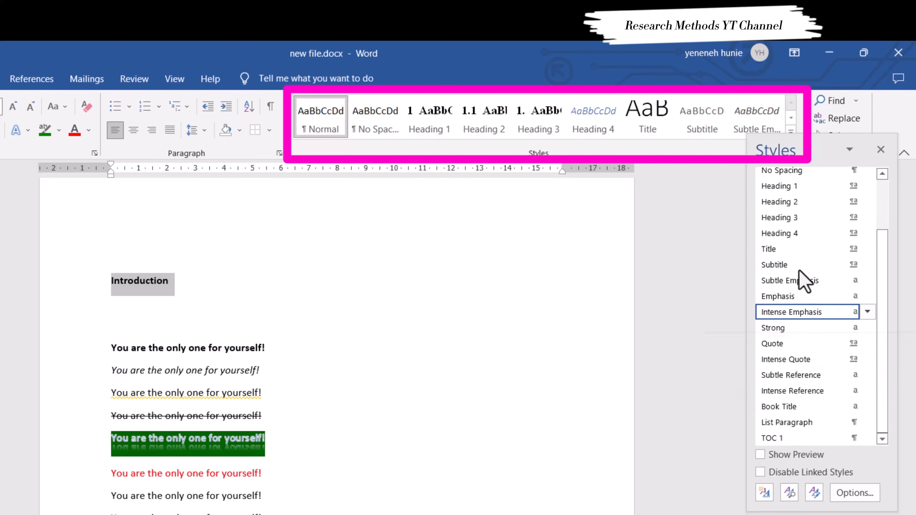
left_click(881, 150)
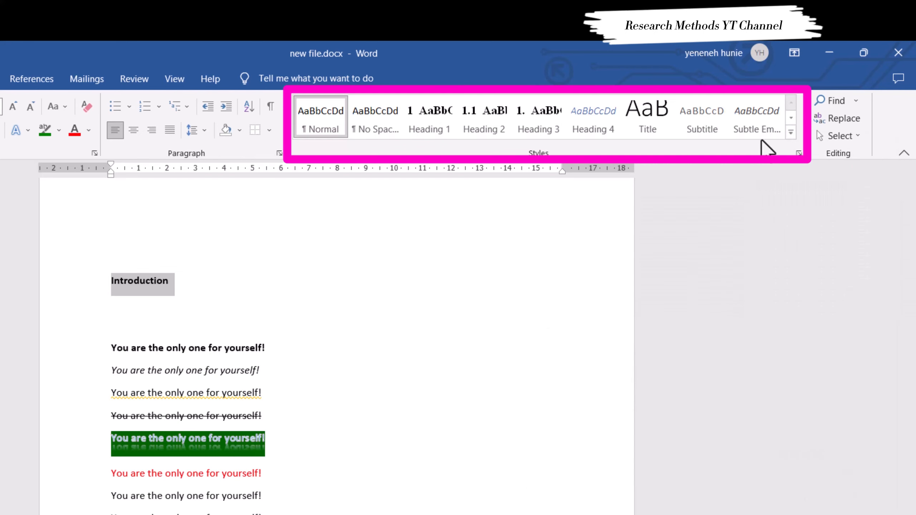
left_click(799, 154)
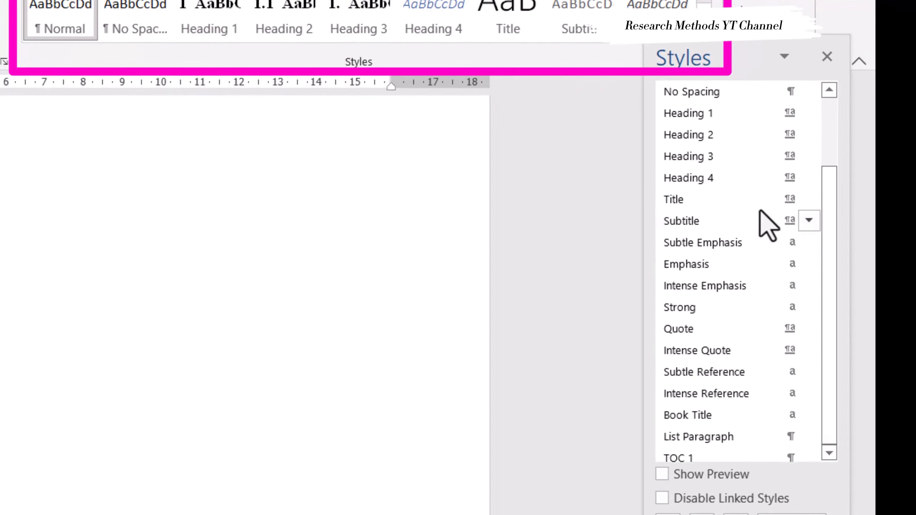
scroll(760, 211, "up", 1)
scroll(760, 212, "down", 1)
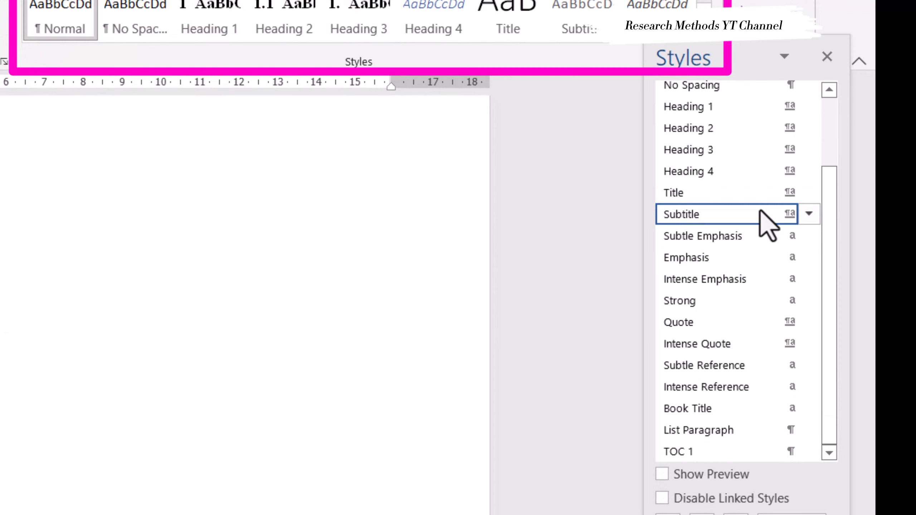
scroll(760, 212, "up", 1)
scroll(760, 211, "down", 1)
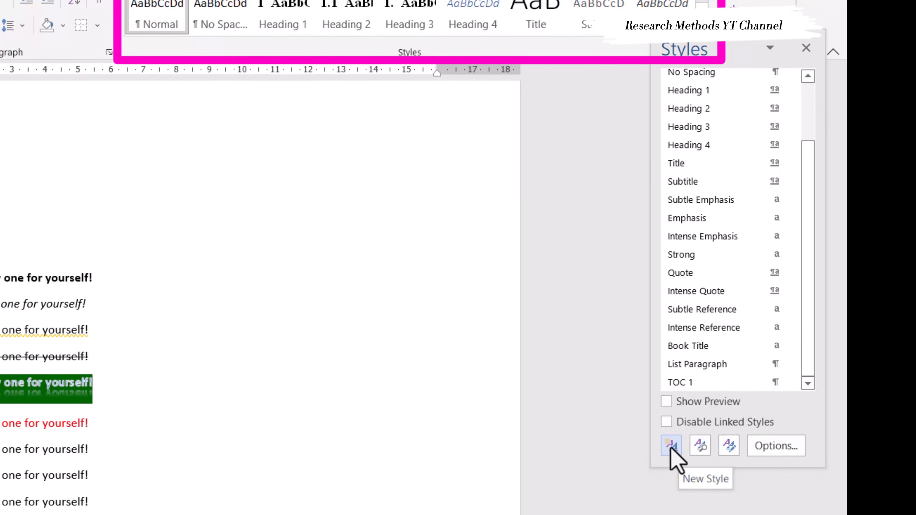
left_click(806, 48)
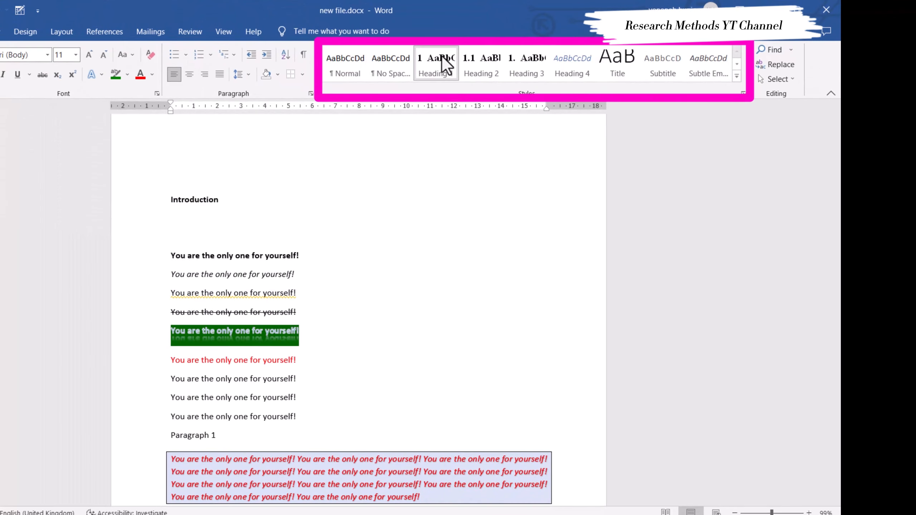
left_click(446, 65)
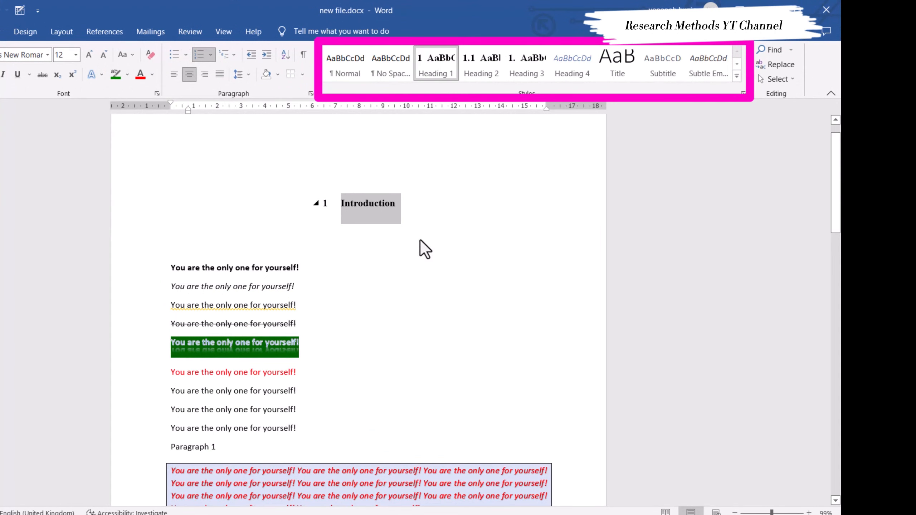
- Apply the Heading 2 style to the "Paragraph 1" line above the blue-shaded paragraph
scroll(141, 271, "down", 1)
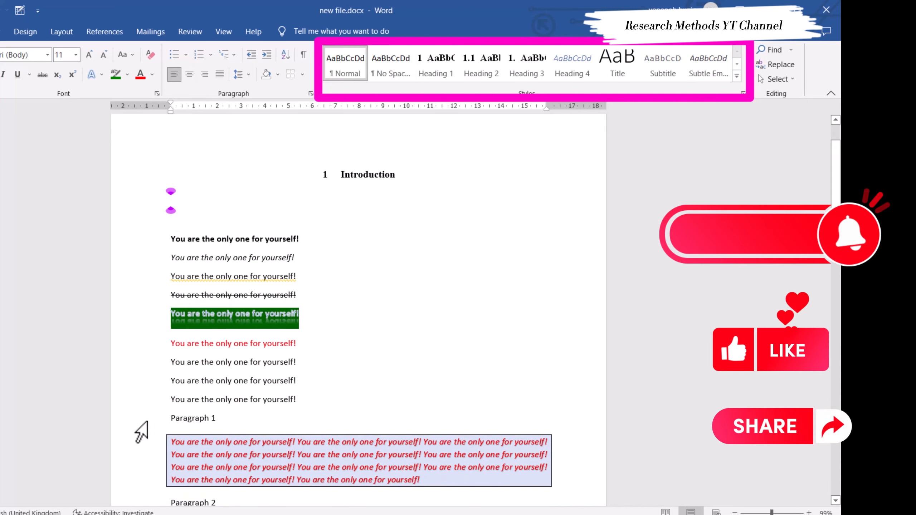
left_click(142, 431)
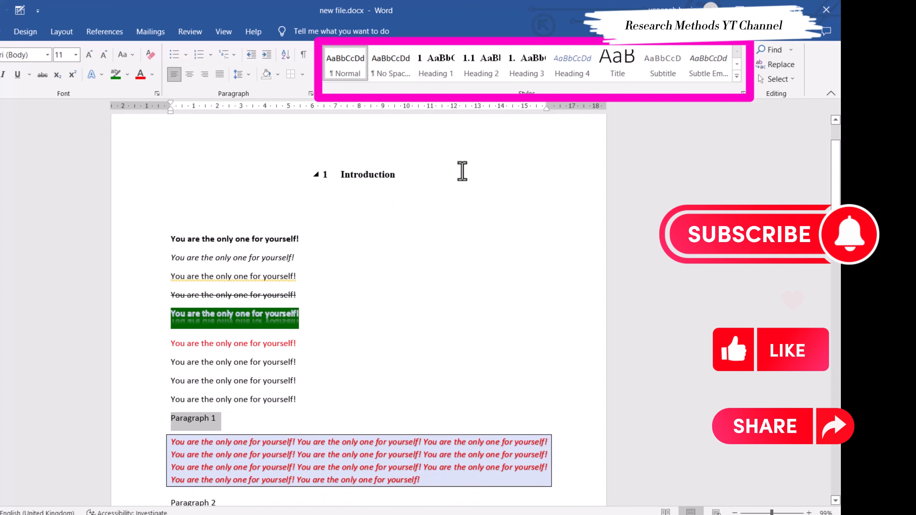
left_click(482, 74)
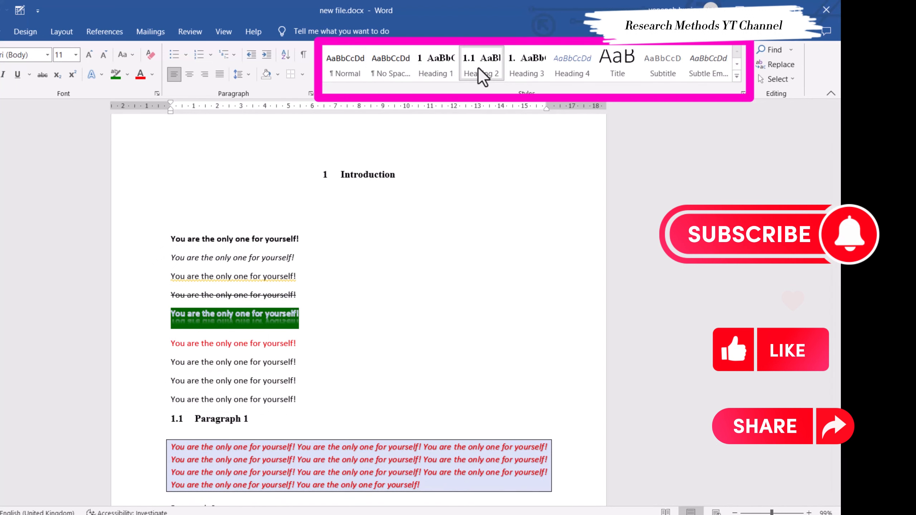
- Apply the Heading 3 style to the "Paragraph 2" line above the orange-shaded paragraph
scroll(457, 305, "down", 5)
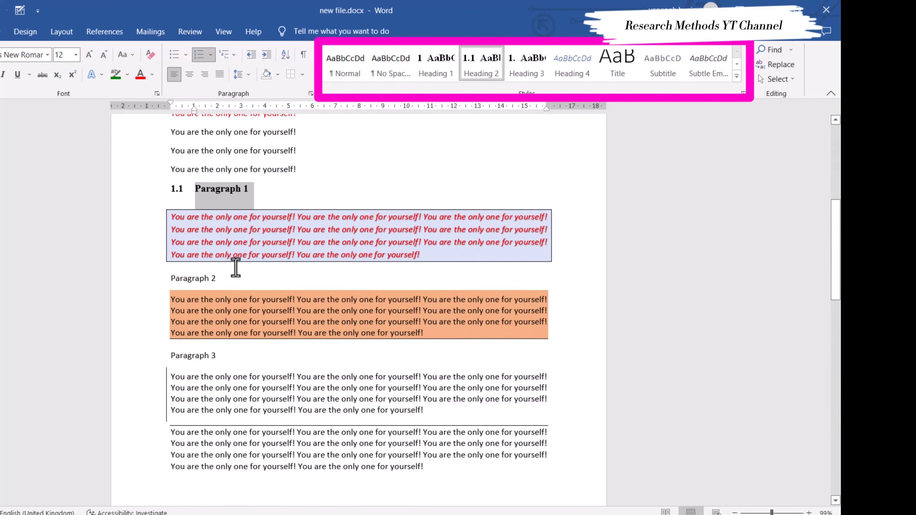
left_click(131, 280)
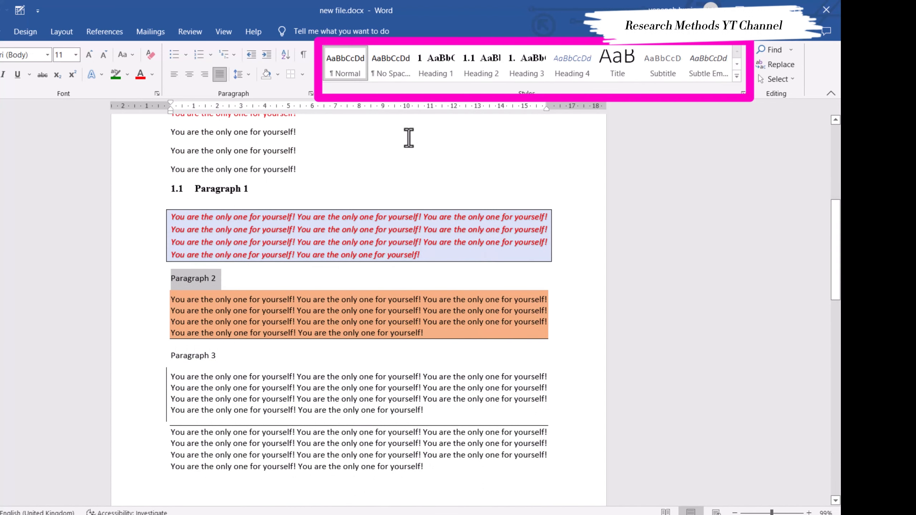
left_click(521, 69)
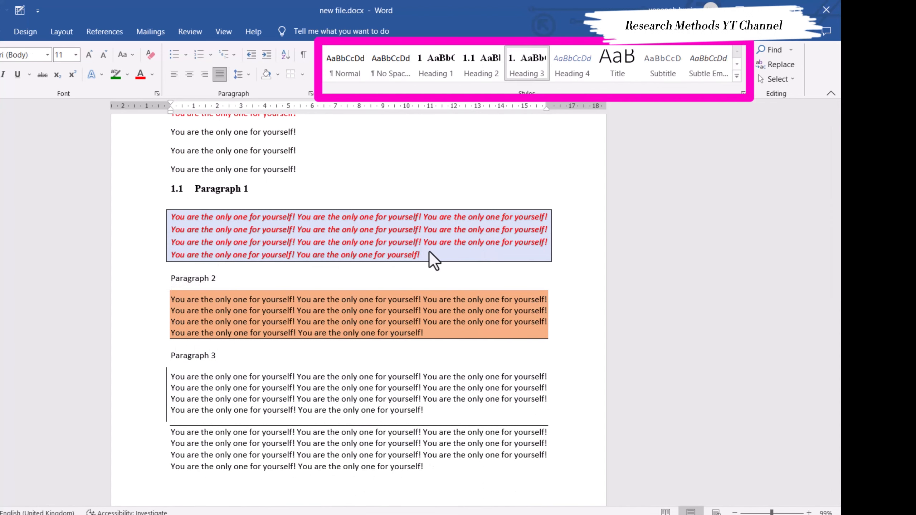
- Try the Heading 3 style on the "Paragraph 3" line and apply the Heading 4 style to it instead
left_click(138, 366)
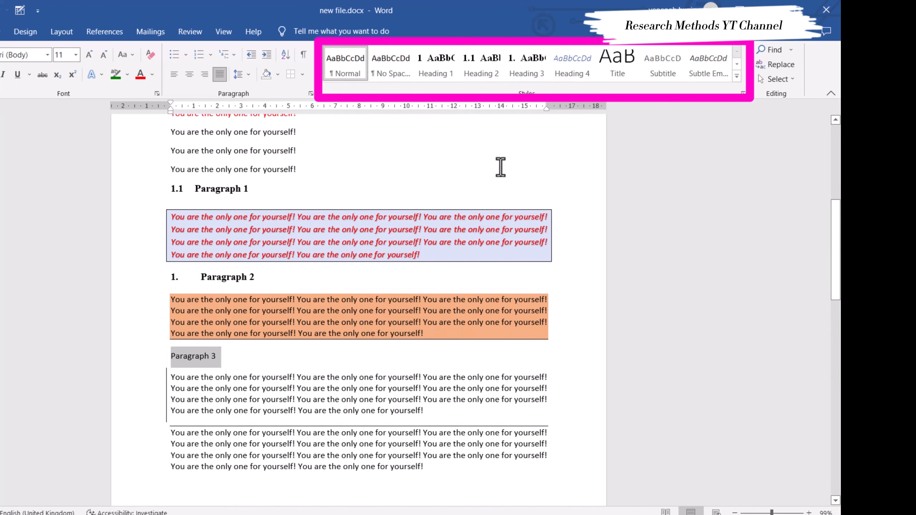
left_click(530, 68)
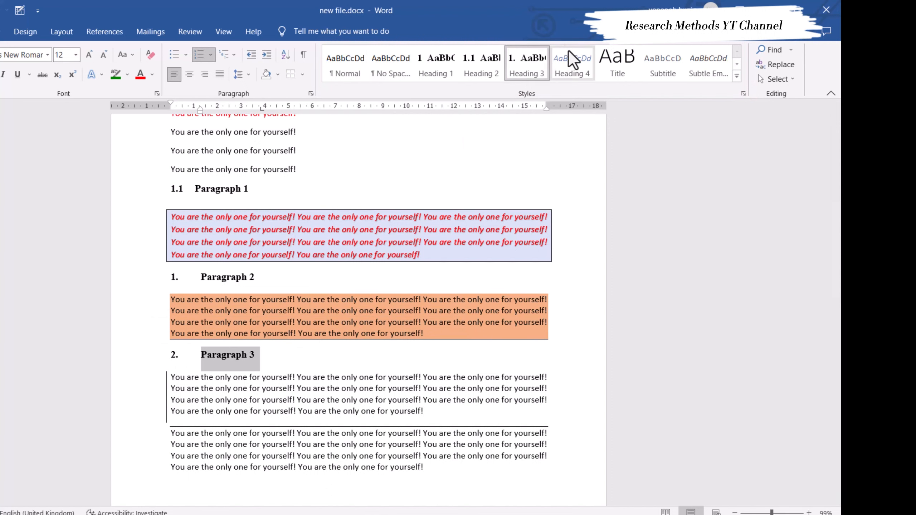
left_click(567, 67)
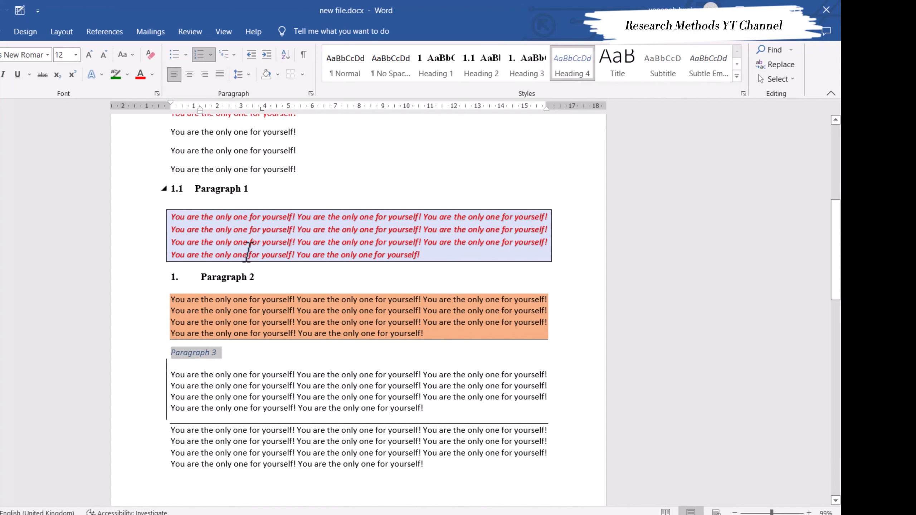
- Check which heading style is applied to the "Paragraph 2", "Paragraph 1" and "Introduction" headings, and review the headings throughout the document
left_click(223, 278)
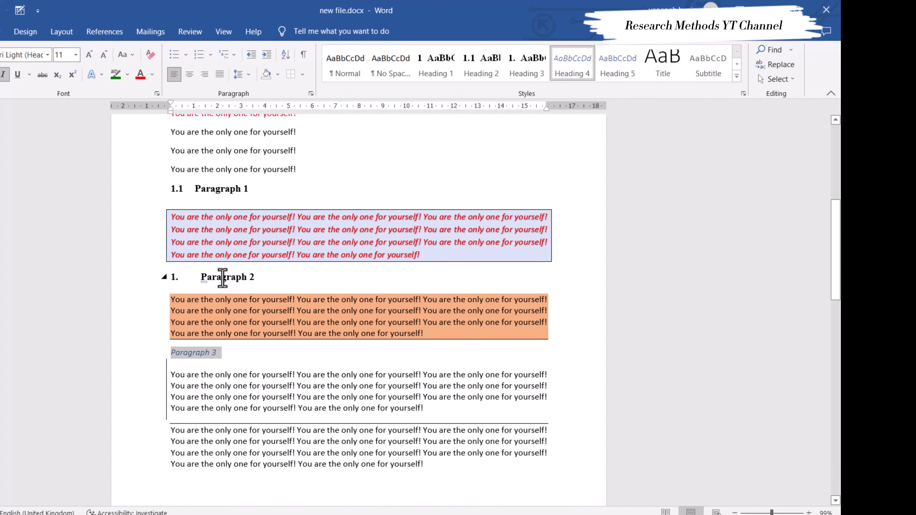
left_click(223, 277)
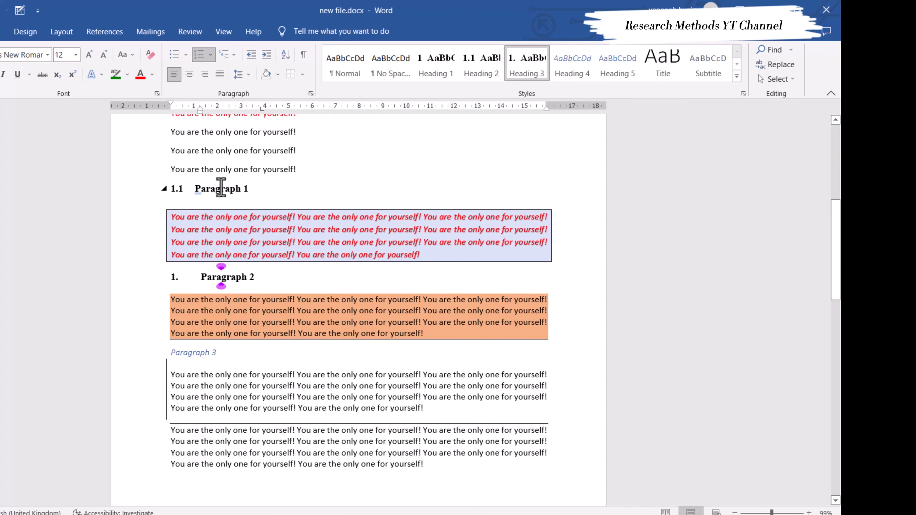
left_click(221, 188)
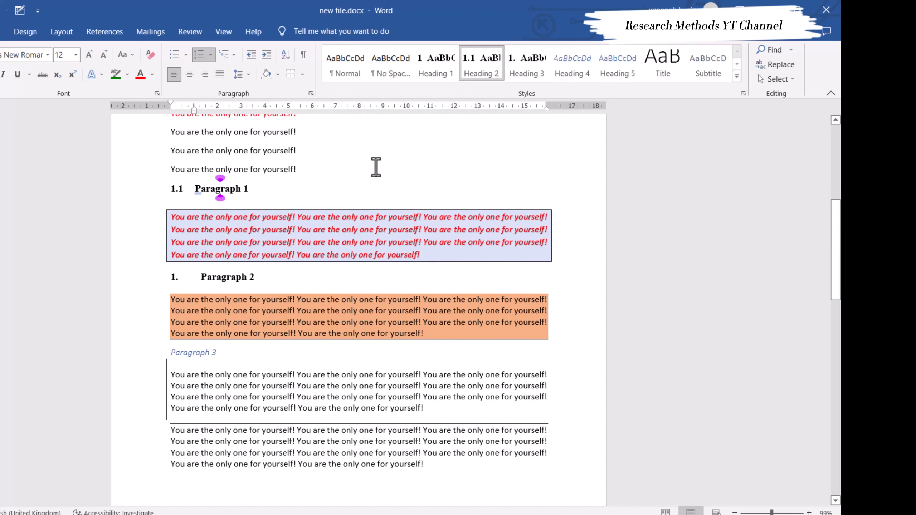
scroll(375, 167, "up", 5)
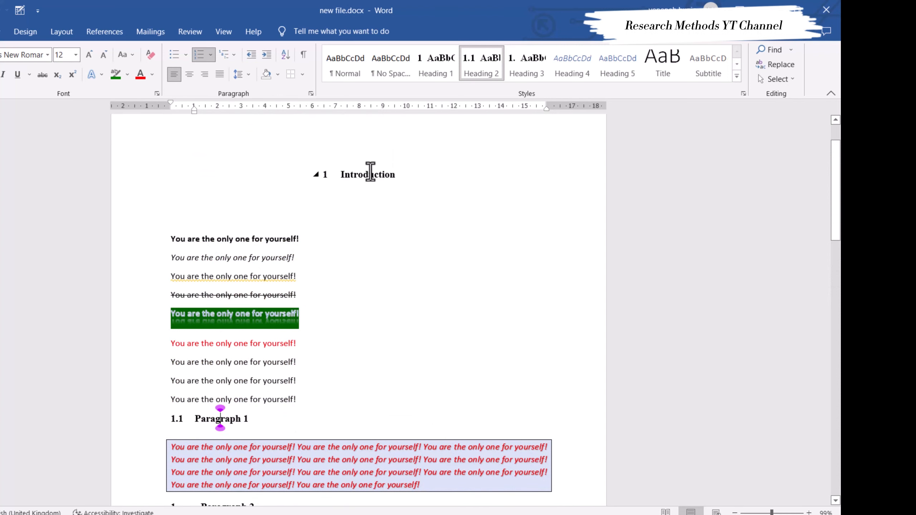
left_click(364, 174)
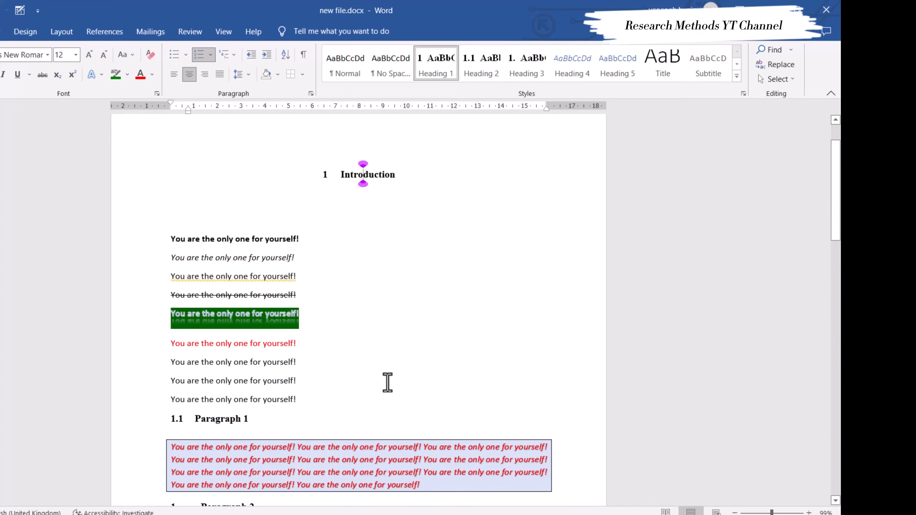
scroll(386, 381, "down", 8)
scroll(306, 300, "up", 8)
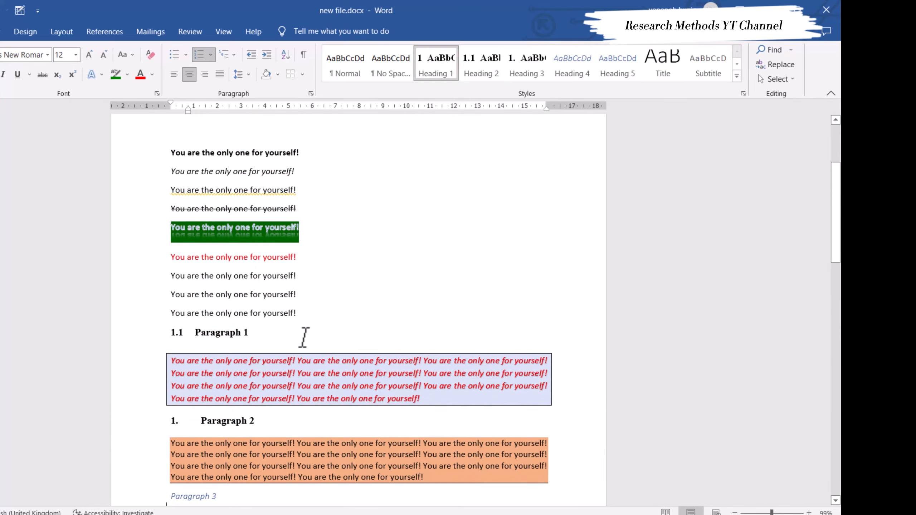
- Place the insertion point on the blank line above the "Introduction" heading at the start of the document
scroll(305, 338, "up", 5)
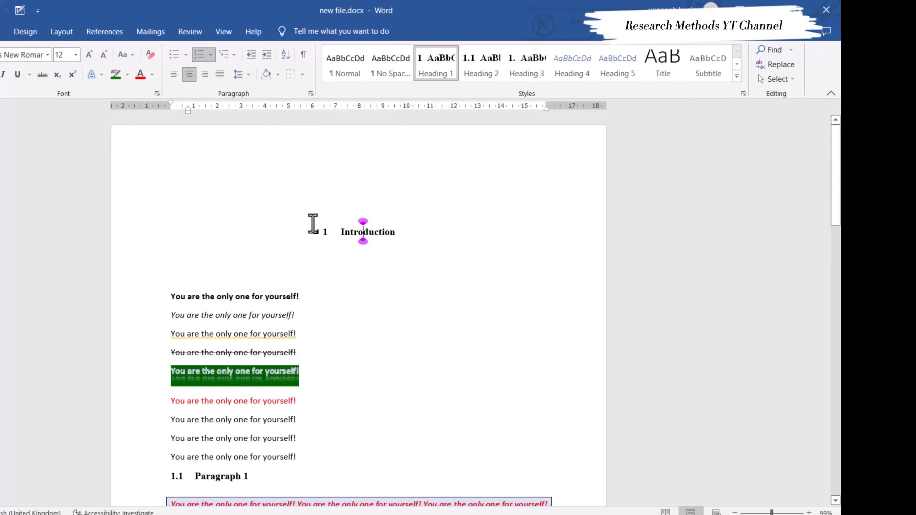
left_click(312, 224)
left_click(337, 191)
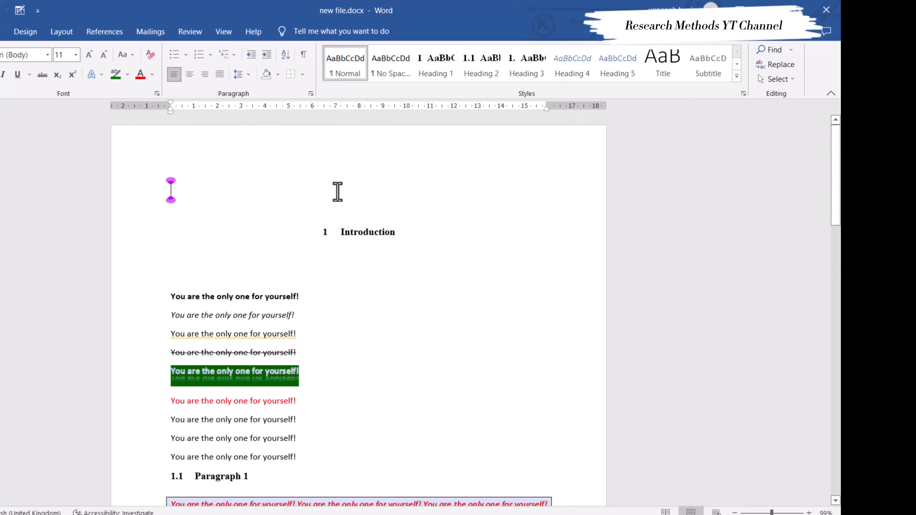